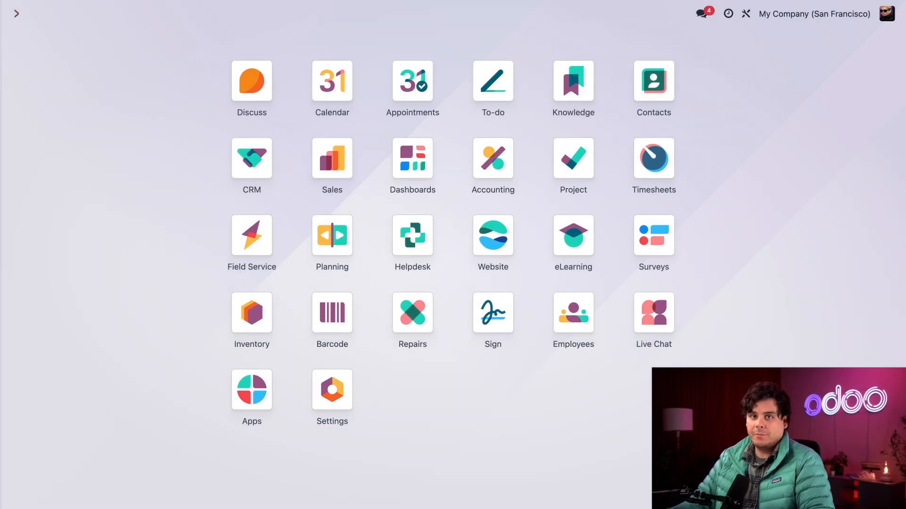
# Step: Enable Community Forum in the Customer Care helpdesk team's Help Center settings and save the team
pyautogui.click(414, 246)
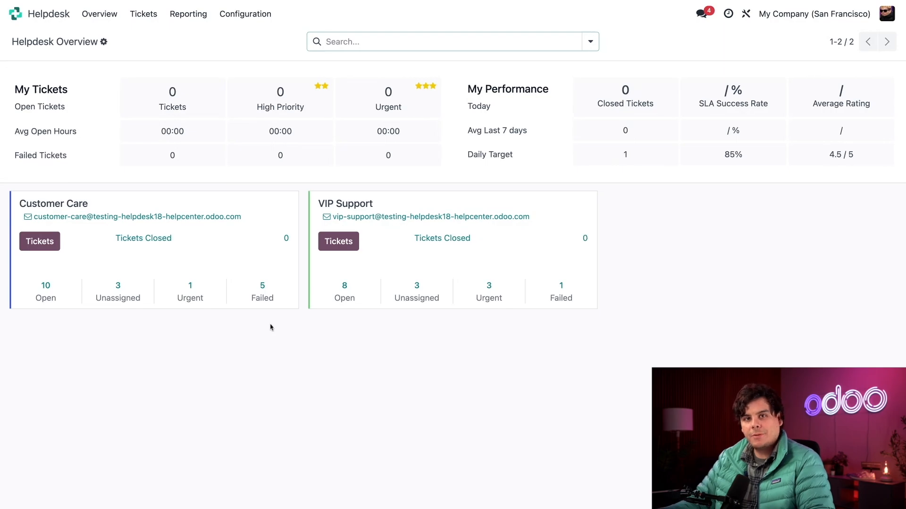
pyautogui.click(293, 203)
pyautogui.click(216, 290)
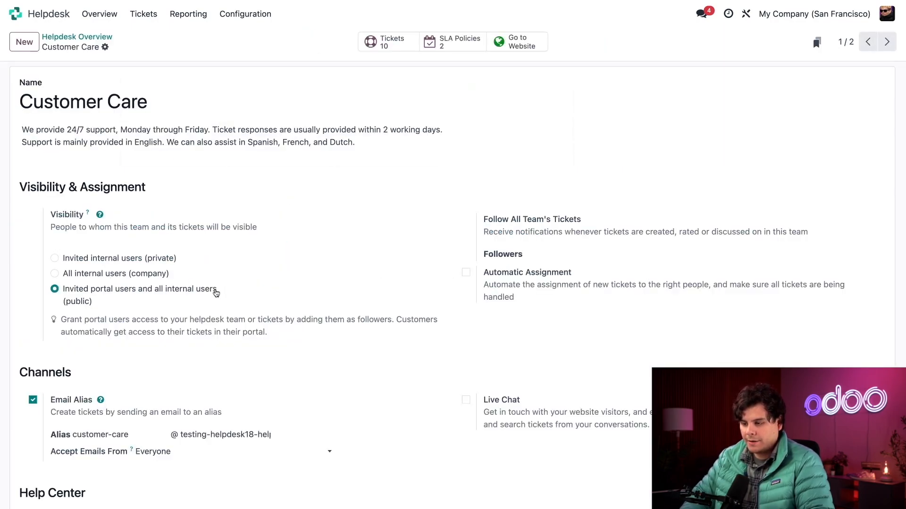
pyautogui.scroll(-8, 287, 367)
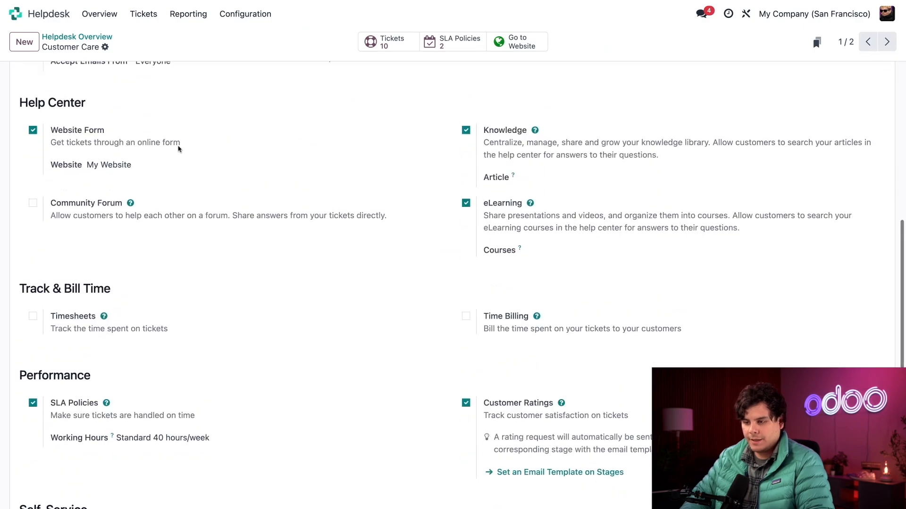
pyautogui.scroll(1, 141, 142)
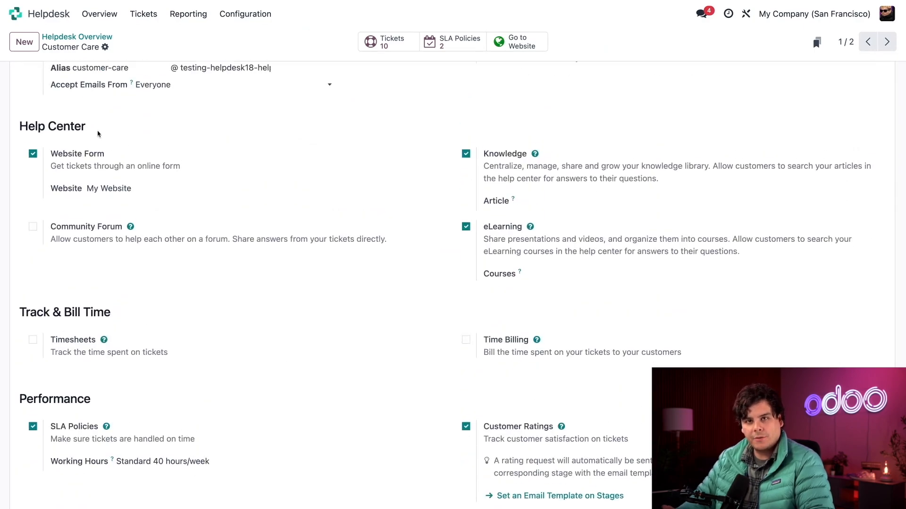
pyautogui.click(33, 228)
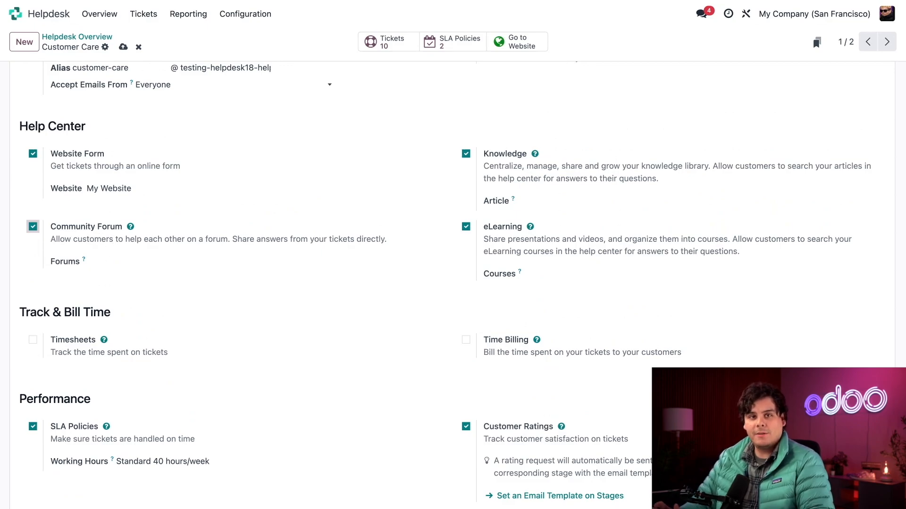
pyautogui.click(109, 260)
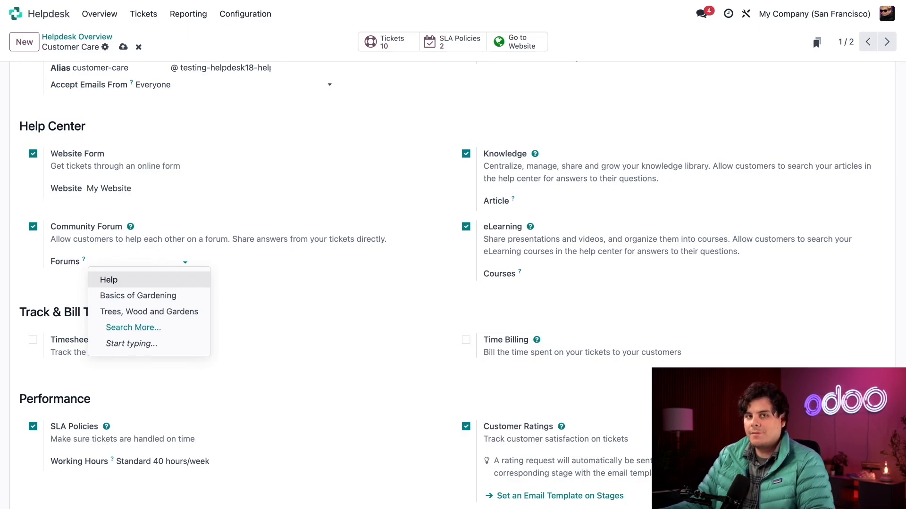
pyautogui.click(123, 47)
# Step: Switch to the Website app and open the Help forum's configuration record
pyautogui.click(16, 13)
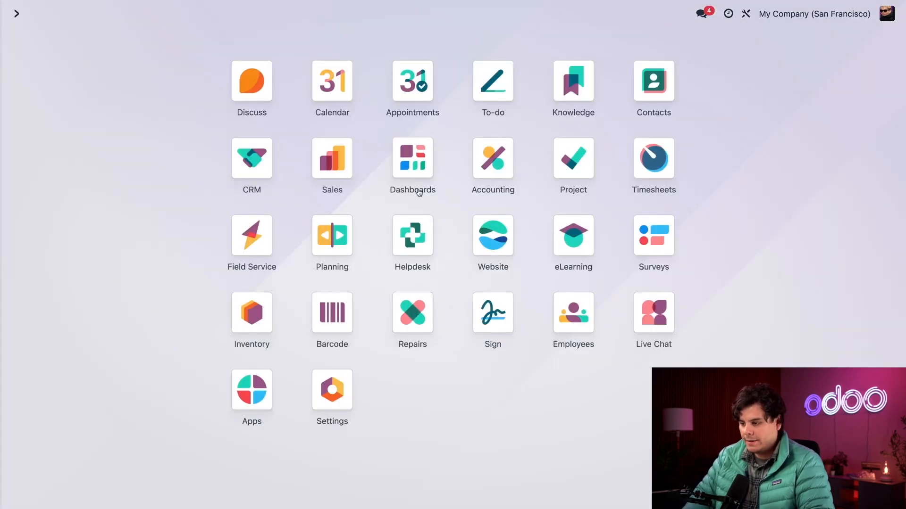
pyautogui.click(484, 242)
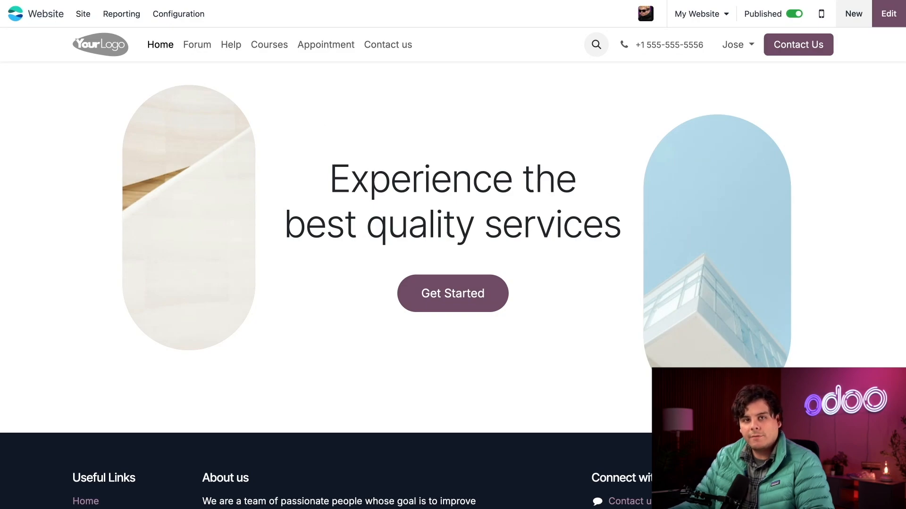
pyautogui.click(189, 19)
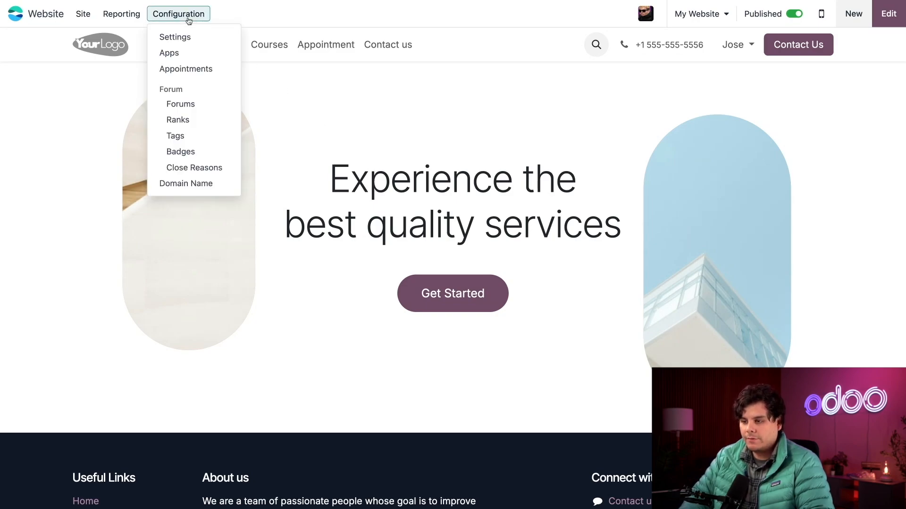
pyautogui.click(186, 104)
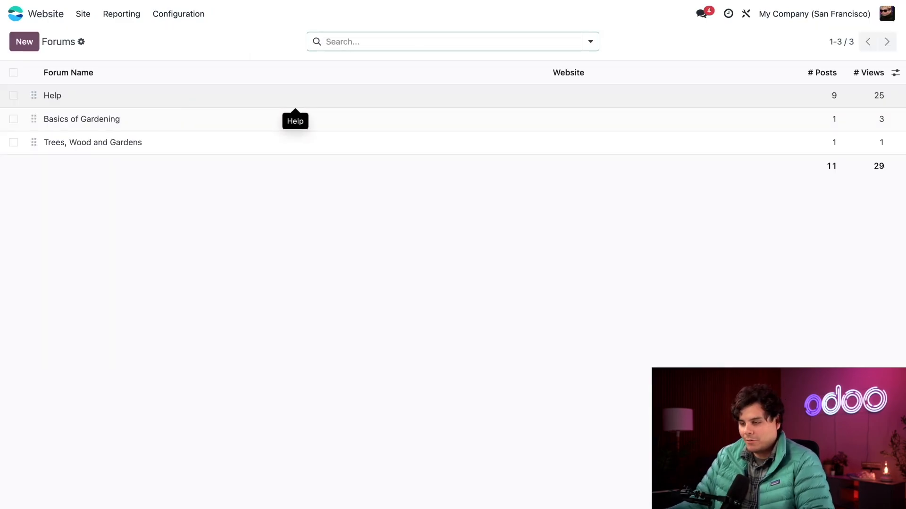
pyautogui.click(295, 96)
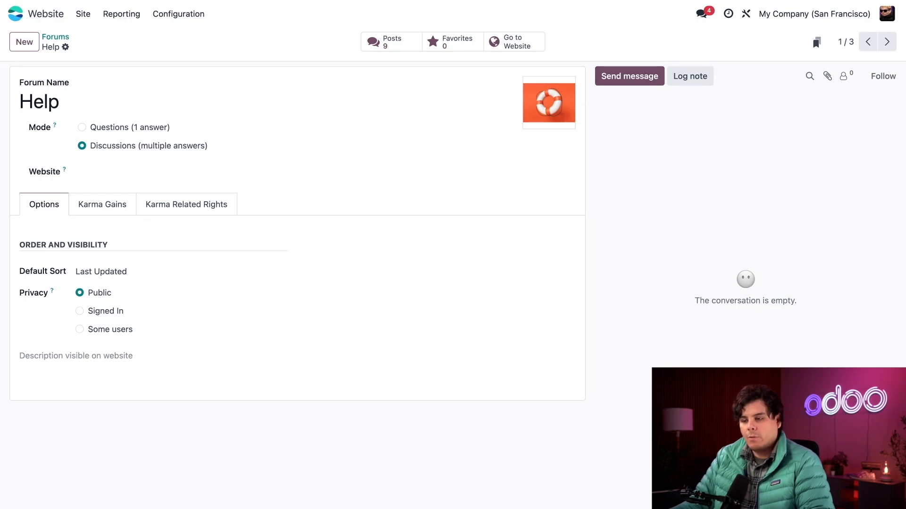
# Step: Try the Questions mode and the Signed In and Some users privacy options on the Help forum, restoring Discussions and Public
pyautogui.click(83, 129)
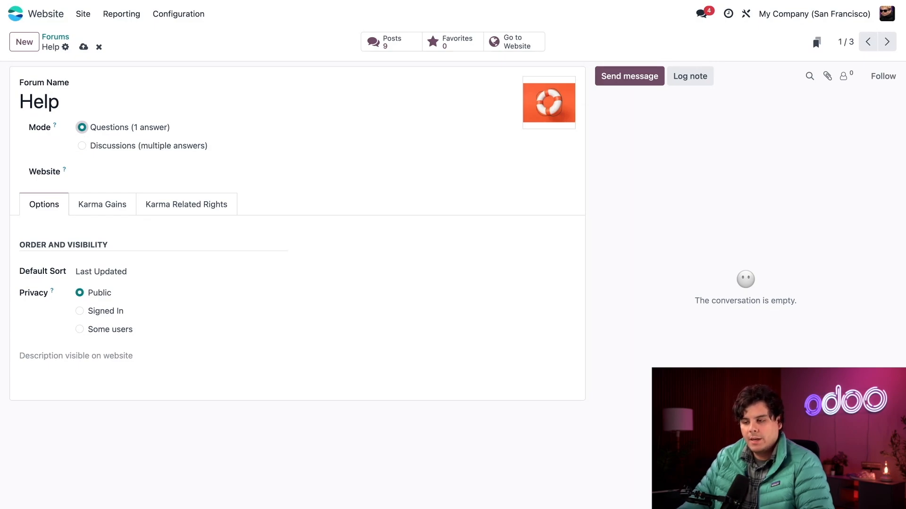
pyautogui.click(83, 146)
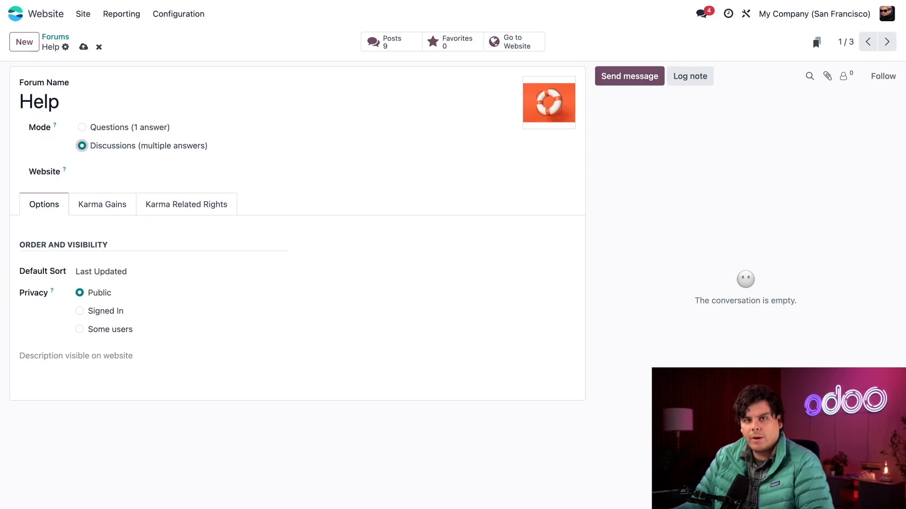
pyautogui.click(80, 311)
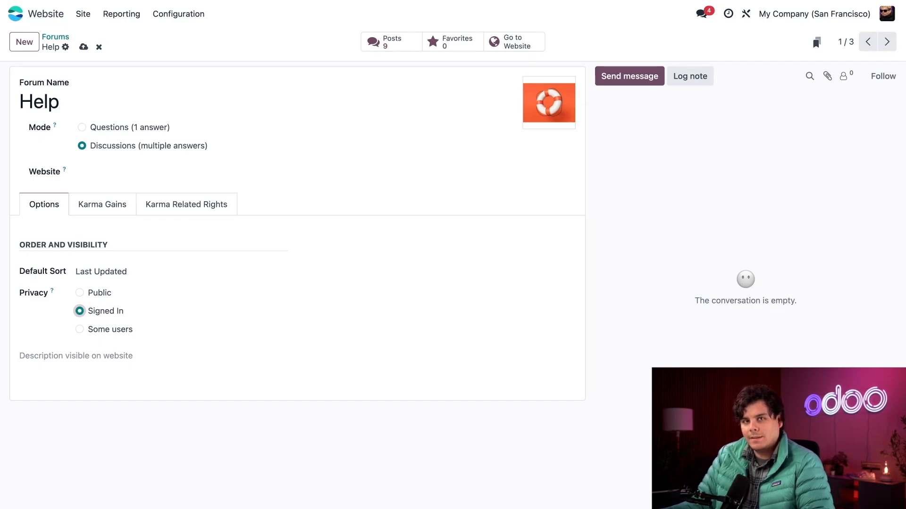
pyautogui.click(80, 329)
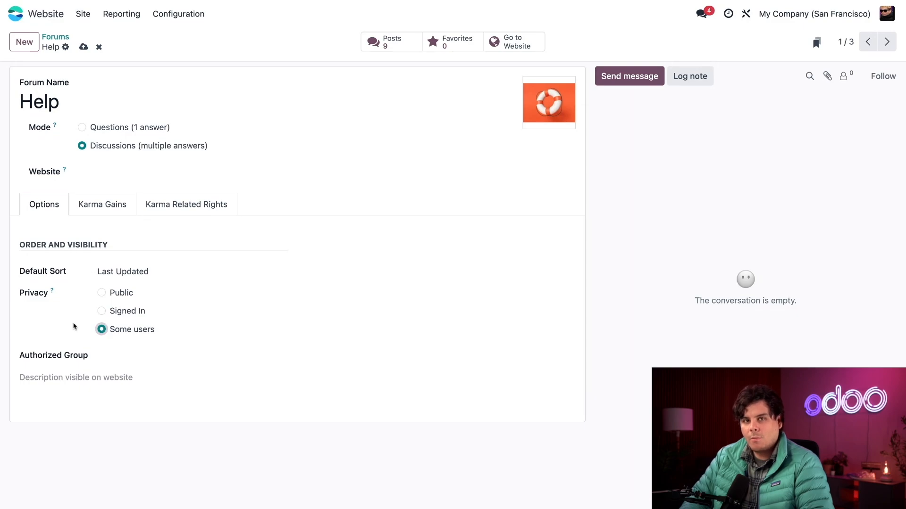
pyautogui.click(102, 293)
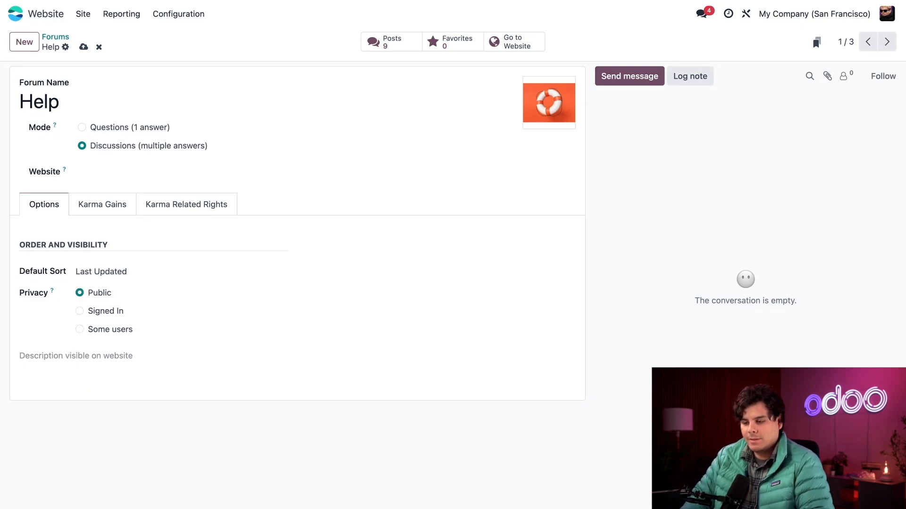
# Step: Review the Help forum's karma gains and save the forum settings
pyautogui.click(101, 208)
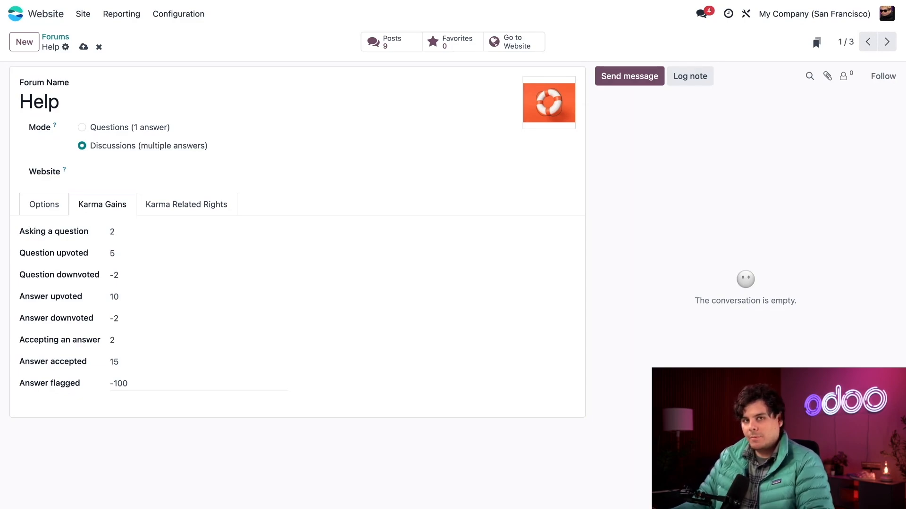
pyautogui.click(83, 46)
# Step: Switch back to the Helpdesk app and open the Customer Care ticket "What's the best kitchen cabinet varnish for your home?"
pyautogui.click(21, 21)
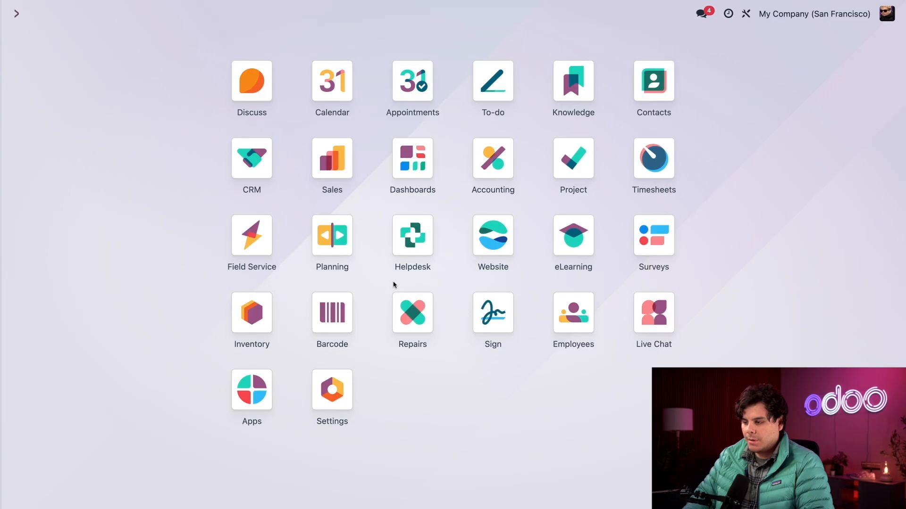
pyautogui.click(414, 253)
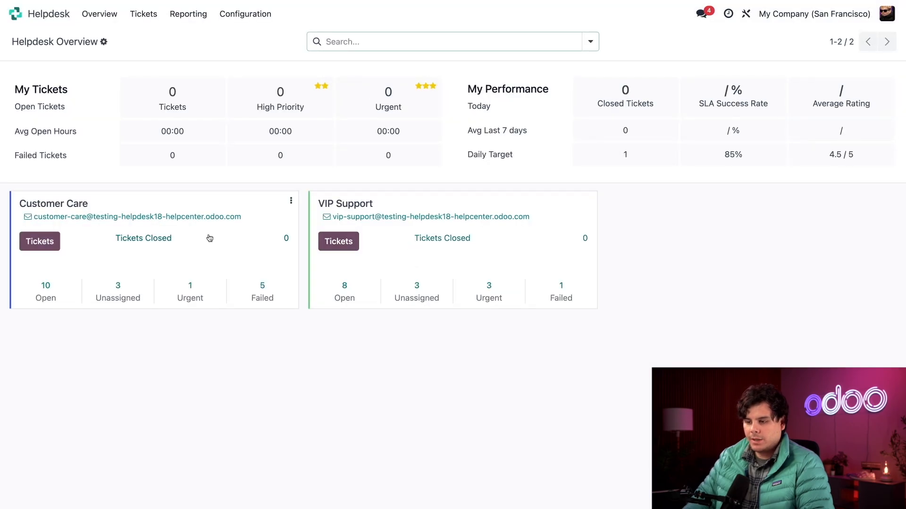
pyautogui.click(40, 241)
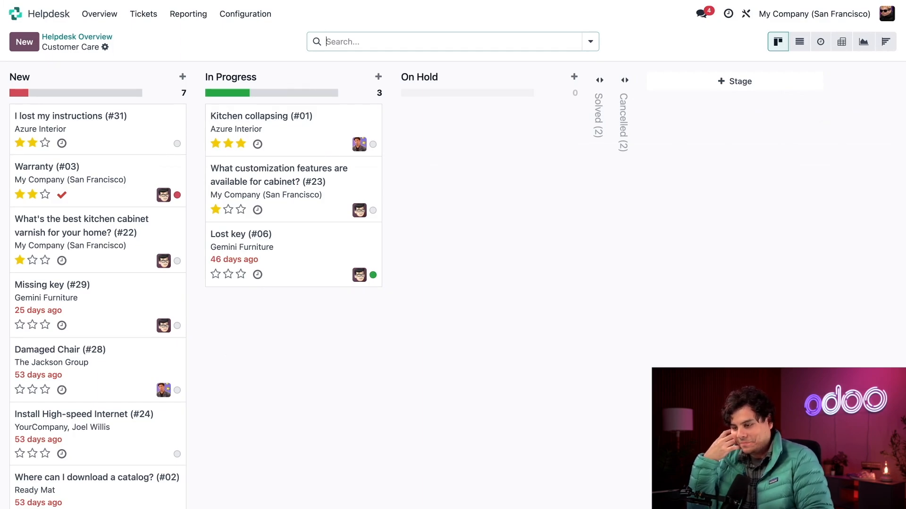
pyautogui.click(115, 232)
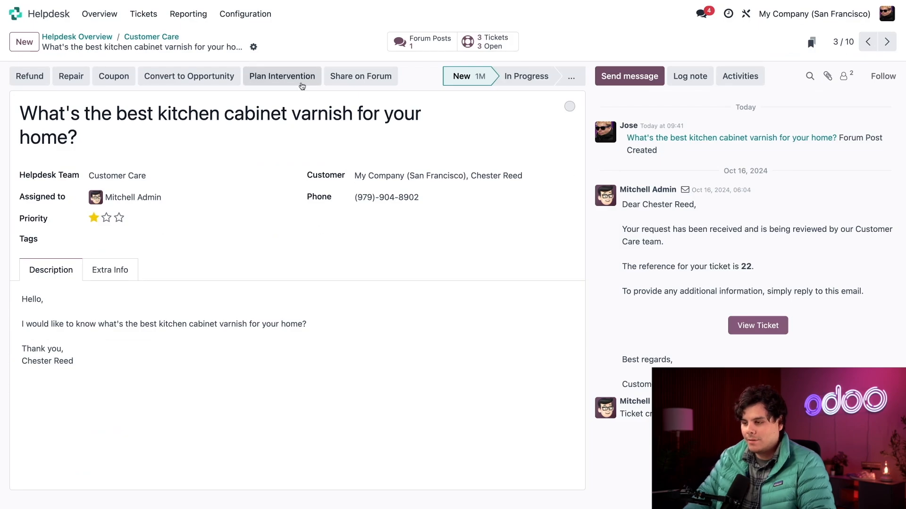
# Step: Start sharing the varnish ticket on the Help forum and add the tag "product" to the post
pyautogui.click(361, 76)
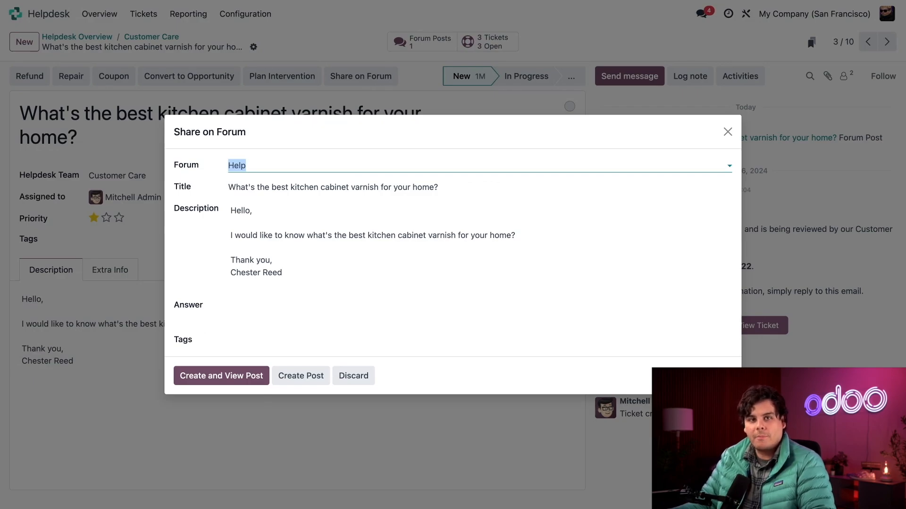
pyautogui.click(292, 342)
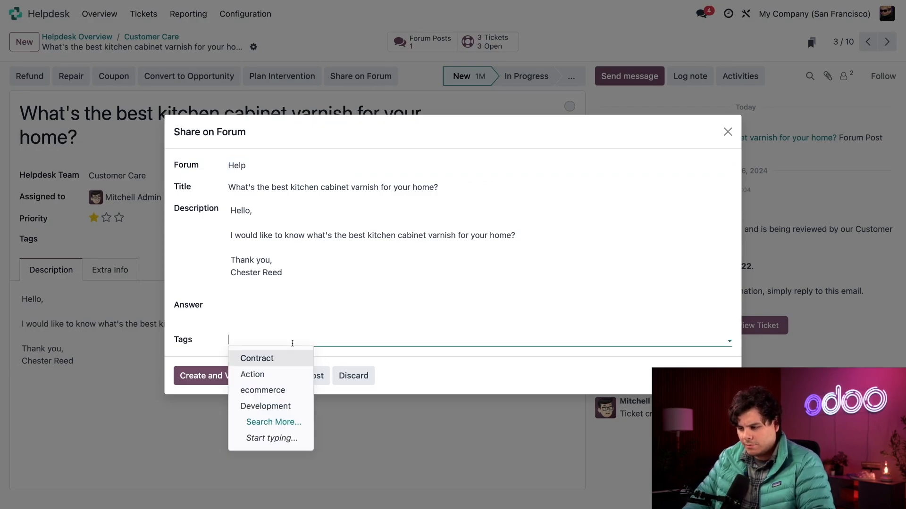
pyautogui.write('product')
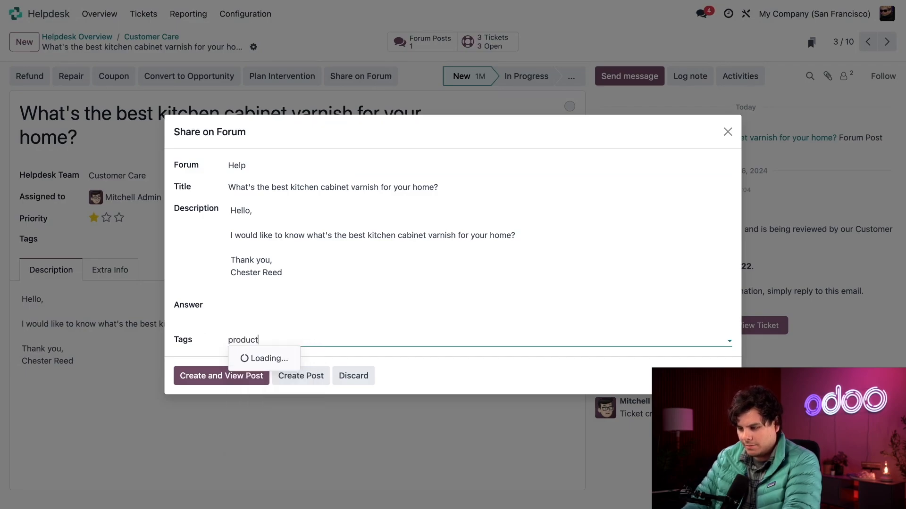
pyautogui.click(291, 358)
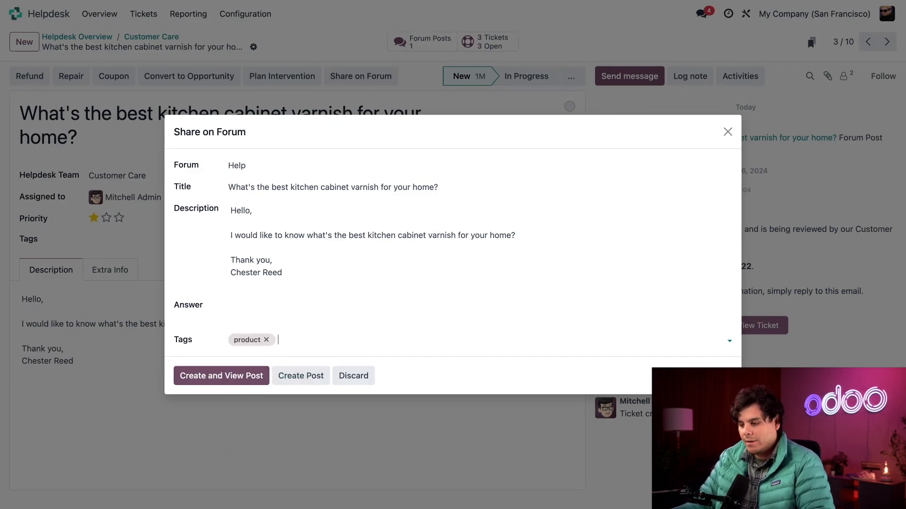
# Step: Answer that for most home kitchens a water-based polyurethane varnish best balances durability, ease of use and appearance, and create and view the post
pyautogui.click(277, 311)
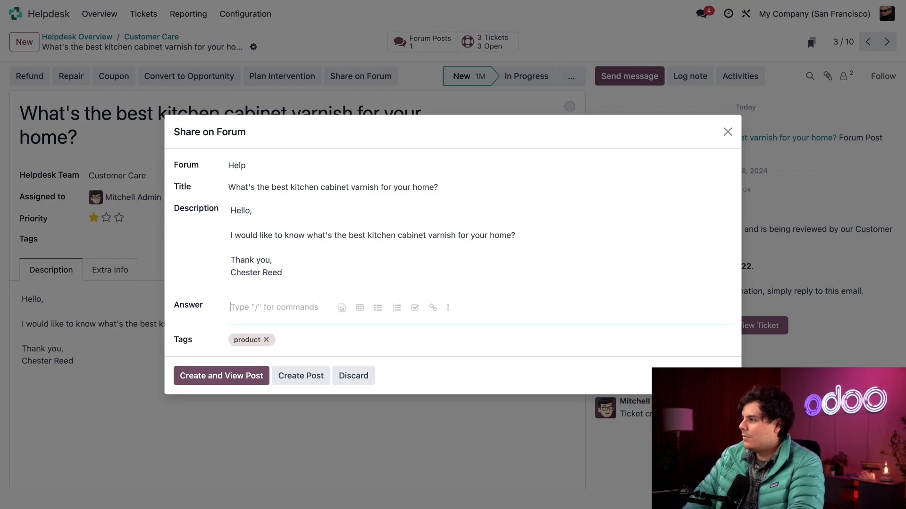
pyautogui.press('super+Tab')
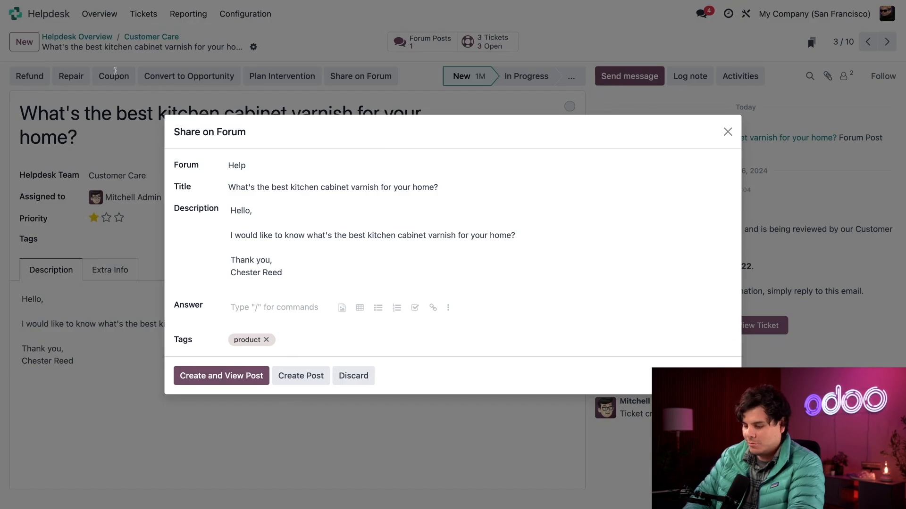
pyautogui.click(230, 307)
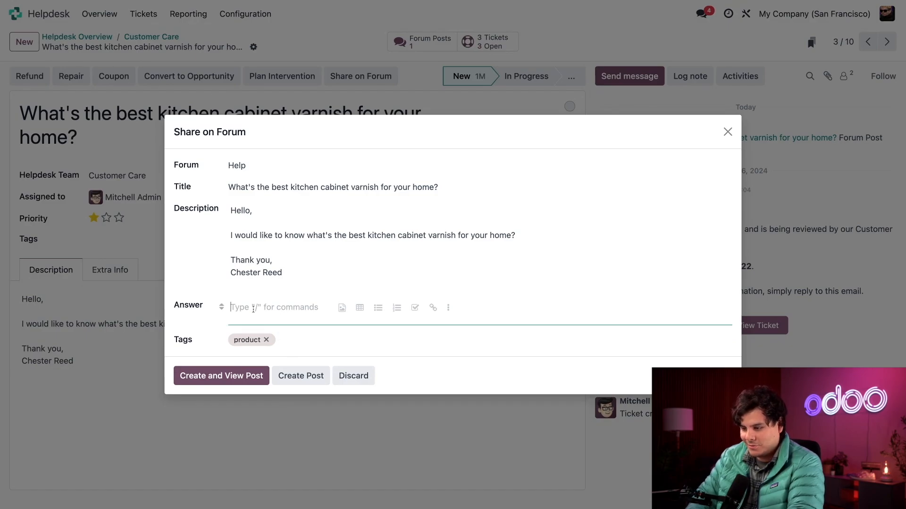
pyautogui.write('For most home kitchens, a water-based polyurethane varnish is often the best balance of durability, ease of use, and appearance. It is clear, easy to apply, low-odor, and provides strong resistance to moisture and stains without yellowing.')
pyautogui.click(373, 342)
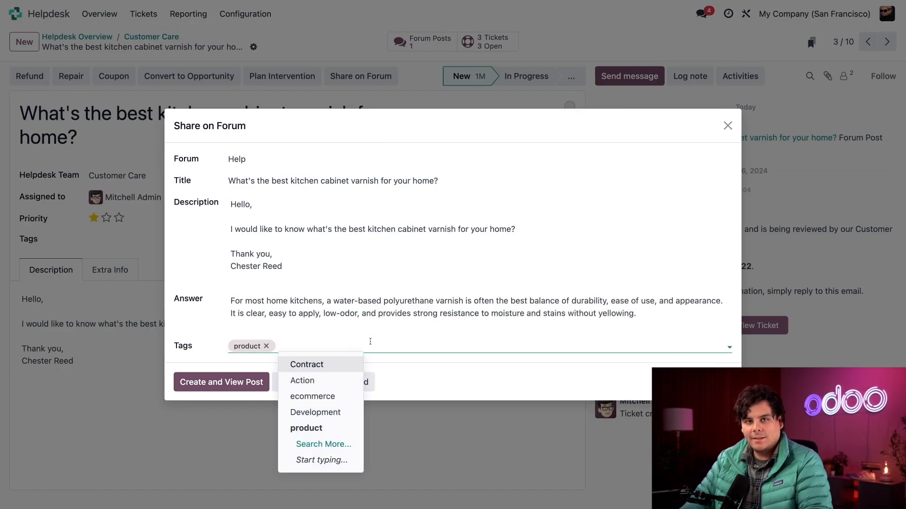
pyautogui.click(465, 375)
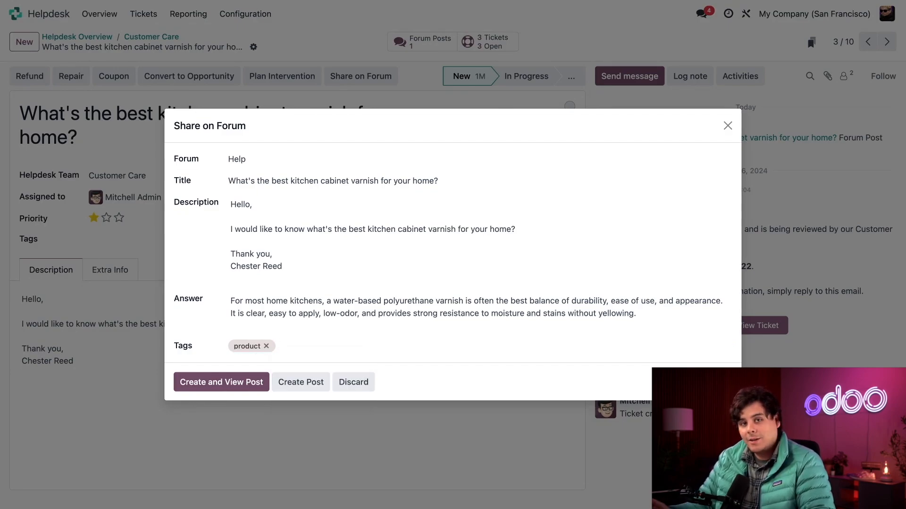
pyautogui.click(250, 386)
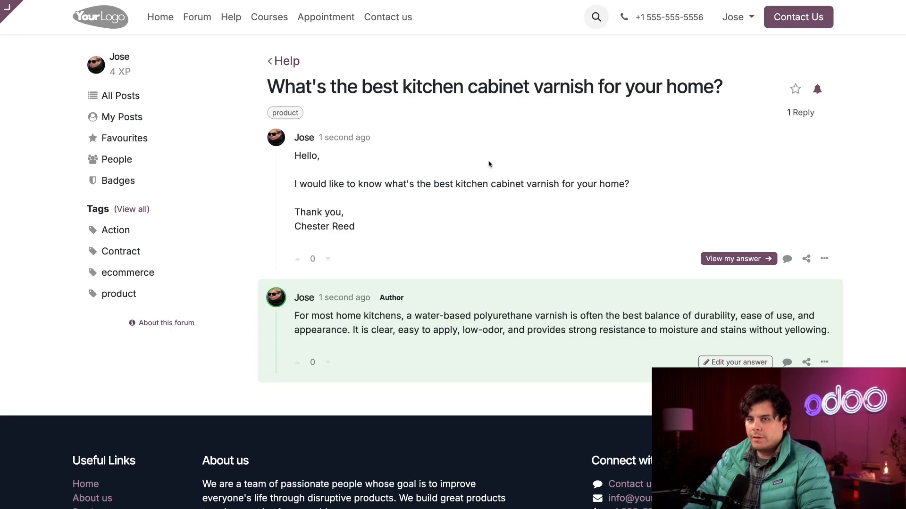
# Step: Create and view a Customer Care ticket from the Help forum post "Damaged Package Upon Delivery – What Are My Options?"
pyautogui.click(287, 62)
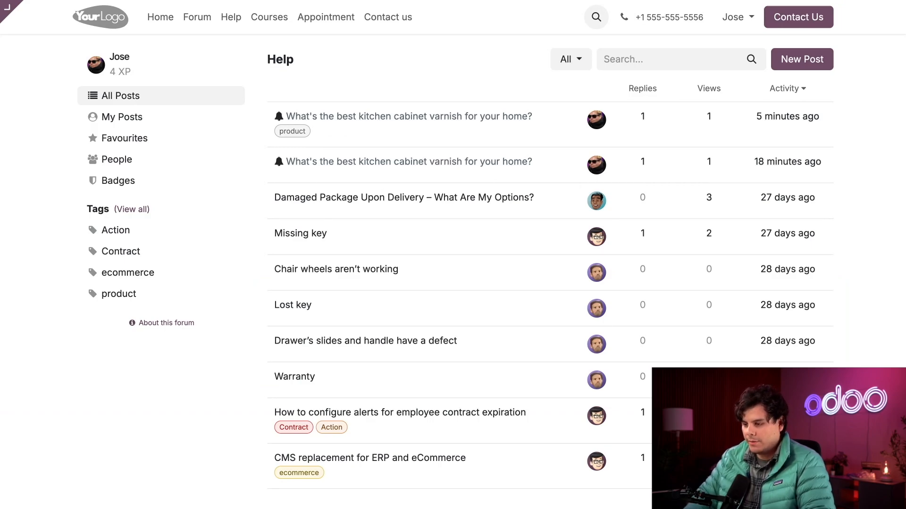
pyautogui.click(443, 200)
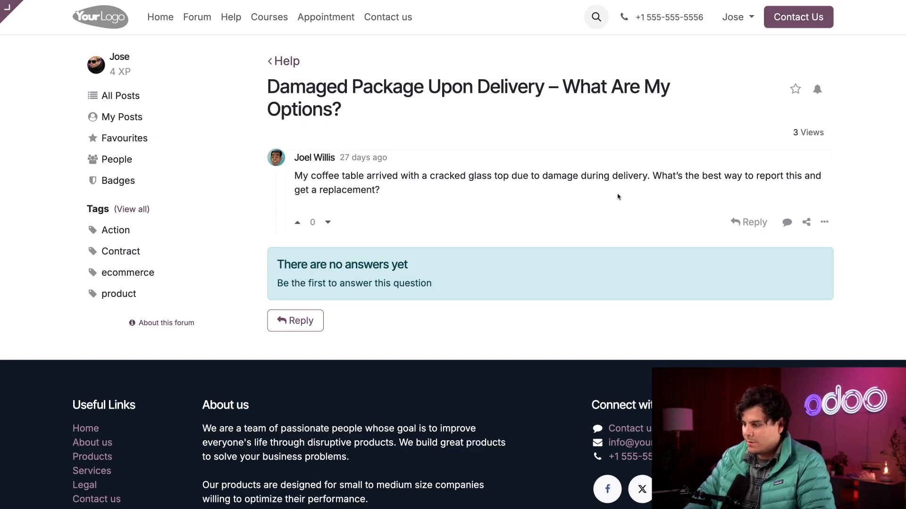
pyautogui.click(827, 226)
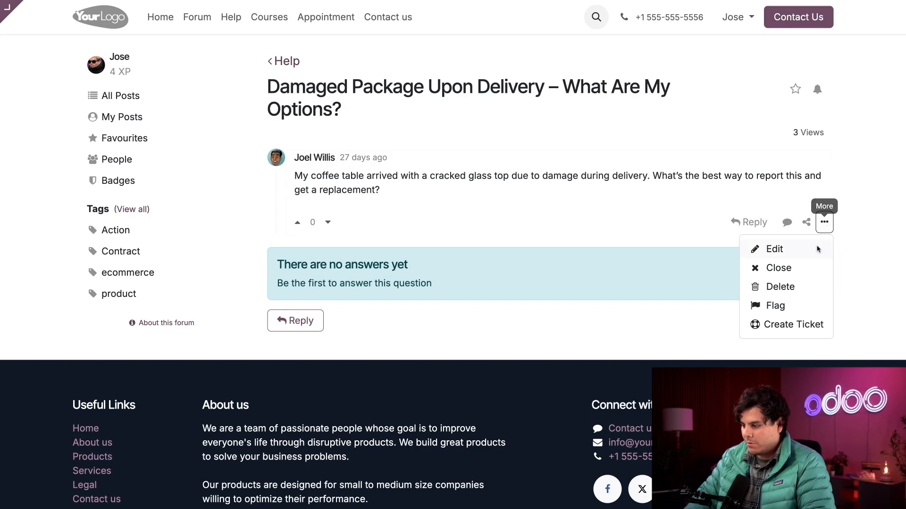
pyautogui.click(801, 324)
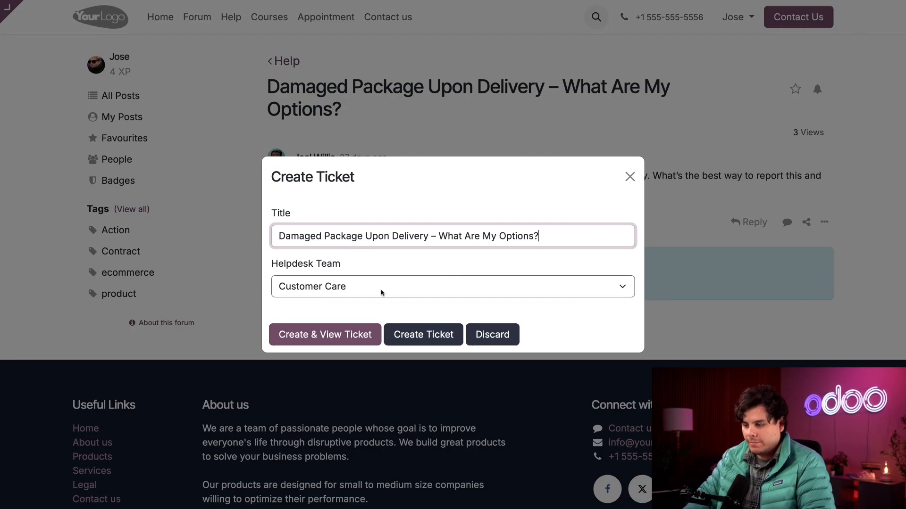
pyautogui.click(327, 332)
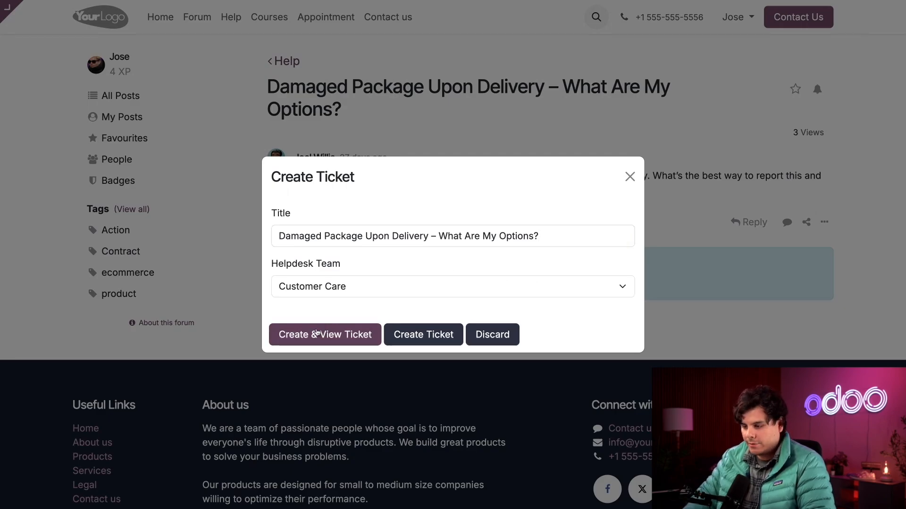